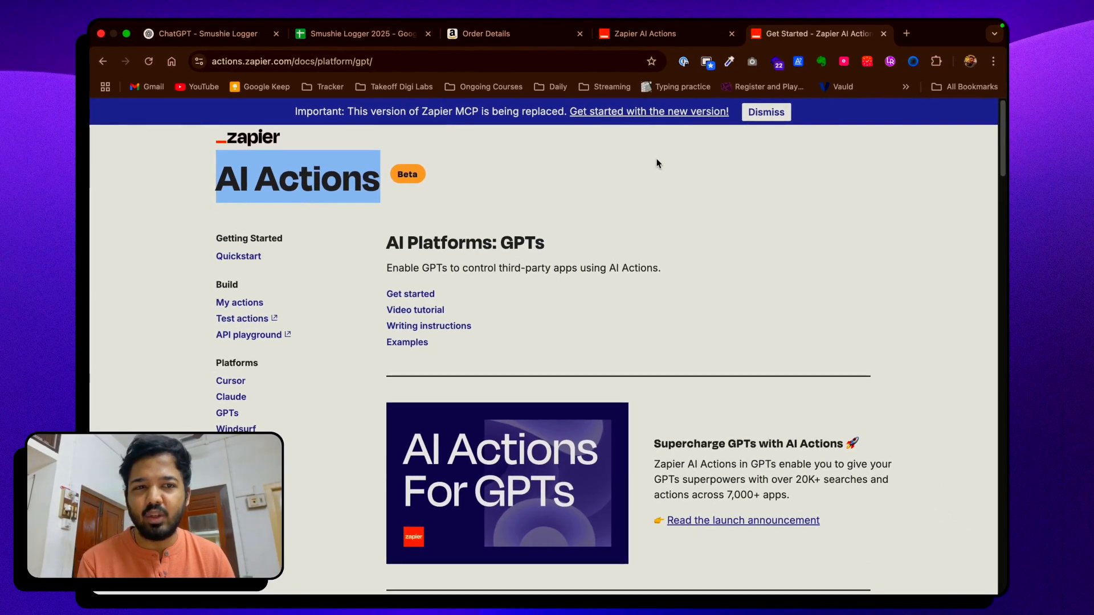
- Start a new custom GPT in ChatGPT and name it "Biz Bot12"
{"action": "left_click", "coordinate": [657, 160]}
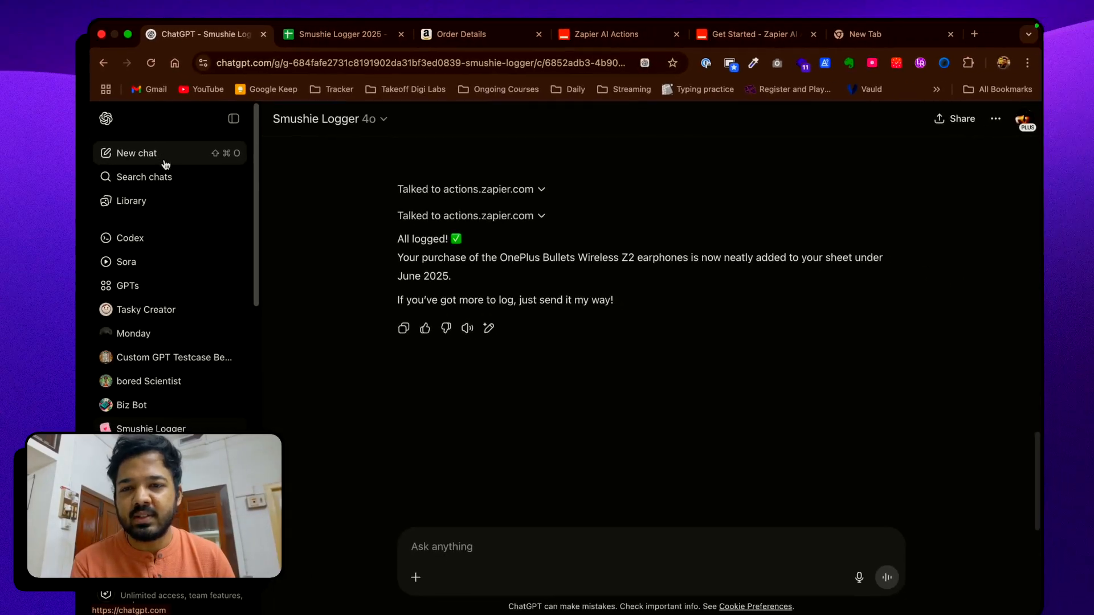
{"action": "left_click", "coordinate": [150, 293]}
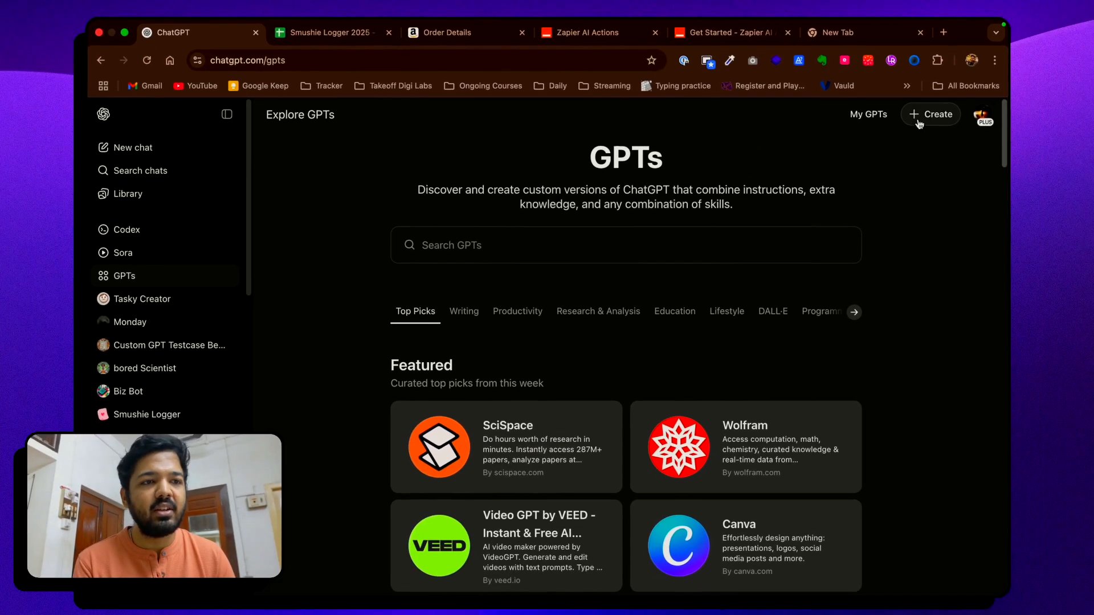
{"action": "left_click", "coordinate": [918, 124]}
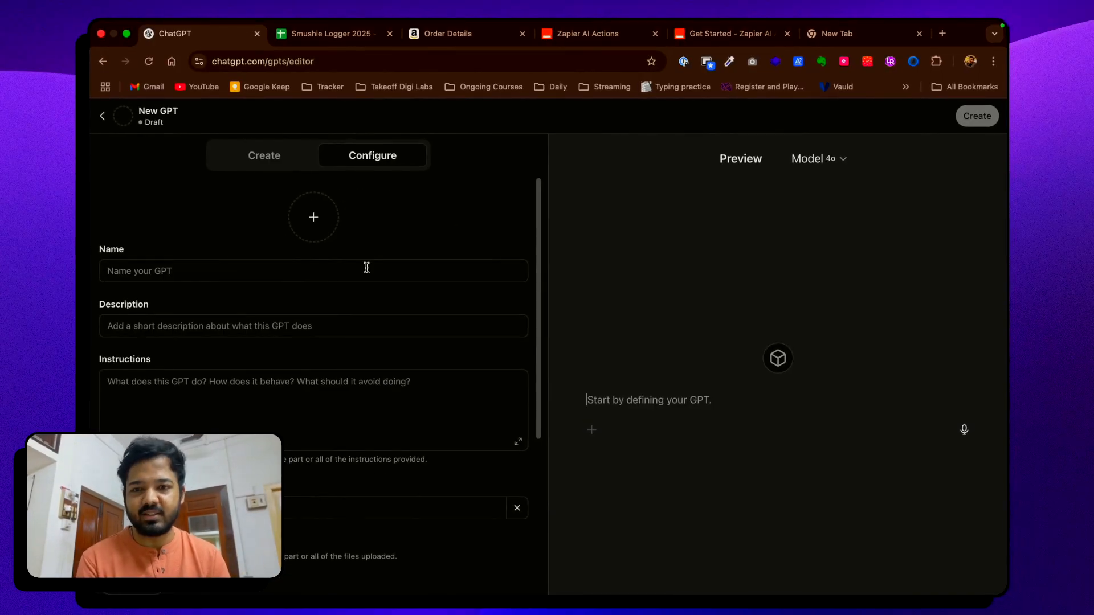
{"action": "left_click", "coordinate": [367, 268]}
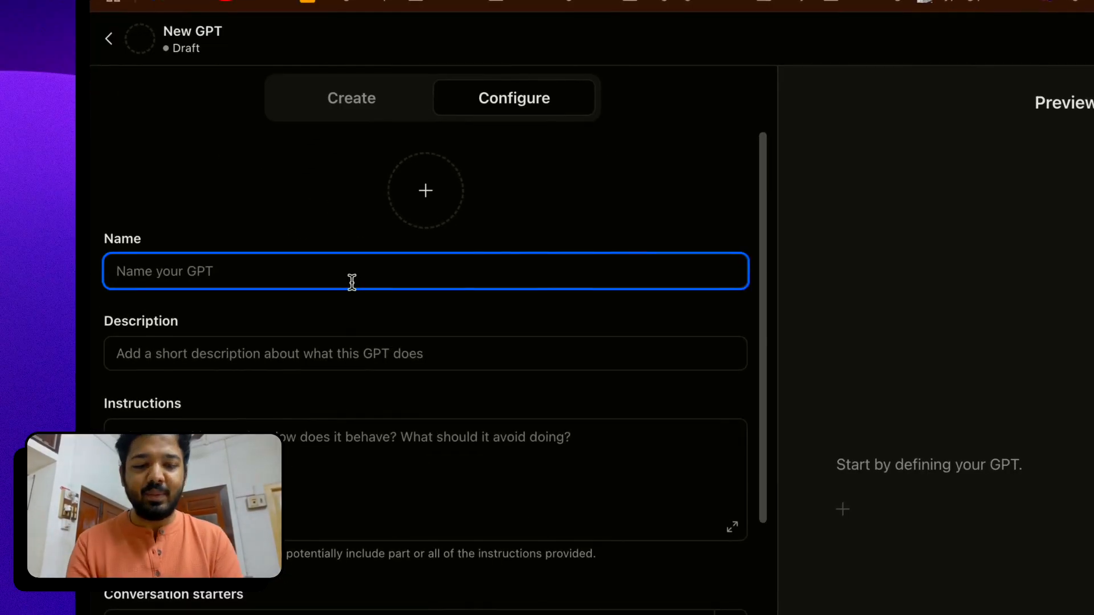
{"action": "type", "text": "Biz Bot12"}
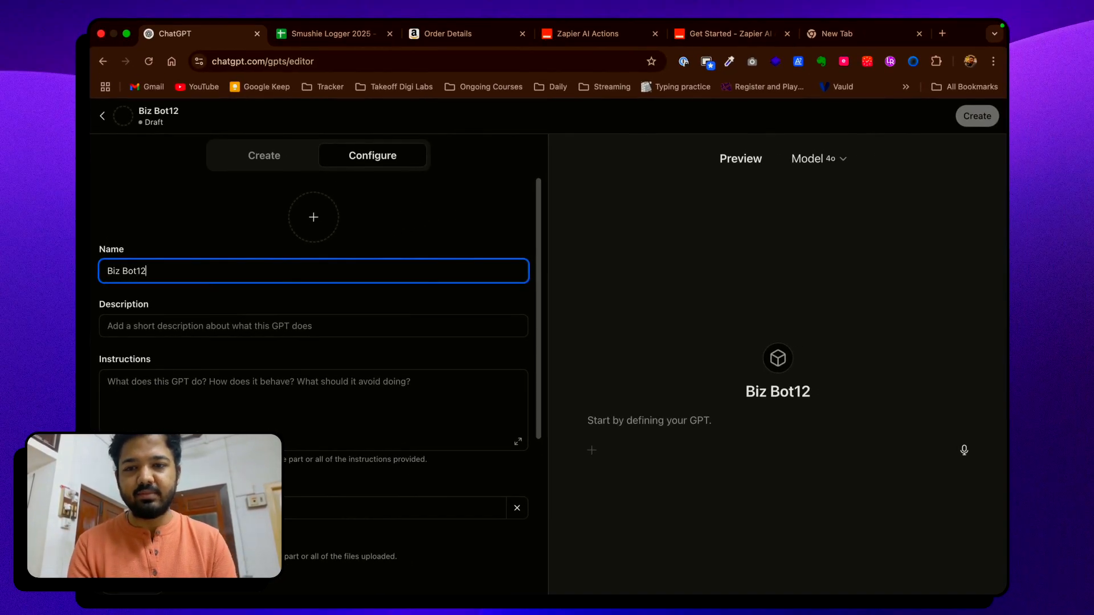
- Describe the GPT as "I'm here to log your expense to Google sheets"
{"action": "left_click", "coordinate": [268, 325]}
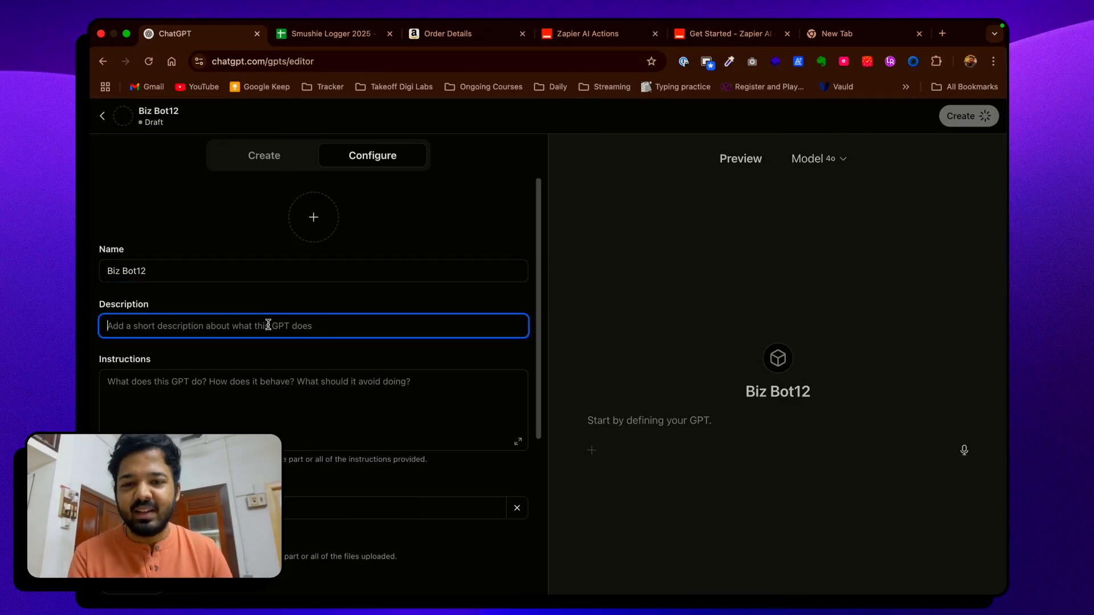
{"action": "type", "text": "I'm here to log your expense to"}
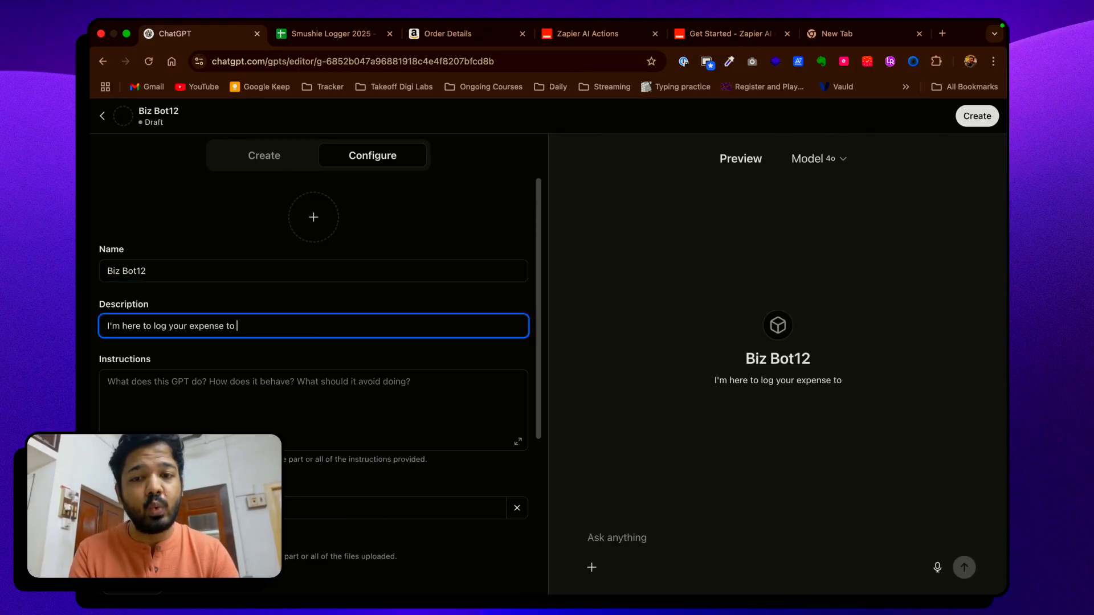
{"action": "type", "text": " sheets"}
- Paste the prepared BizBot expense-logging prompt into the GPT's instructions and review it through to the end
{"action": "left_click", "coordinate": [184, 384]}
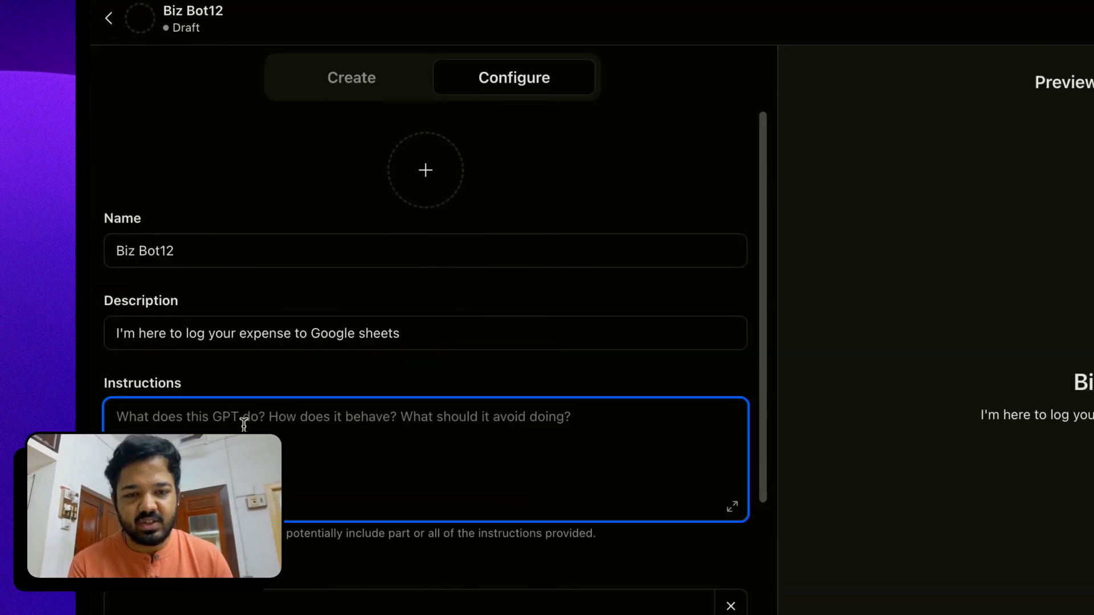
{"action": "left_click", "coordinate": [732, 507]}
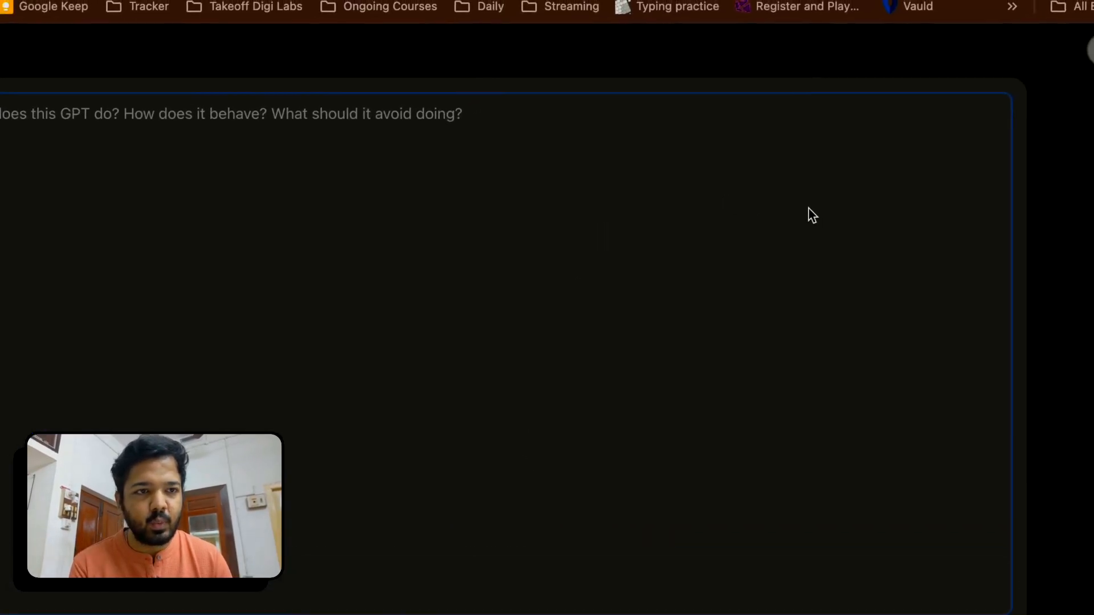
{"action": "key", "text": "super+v"}
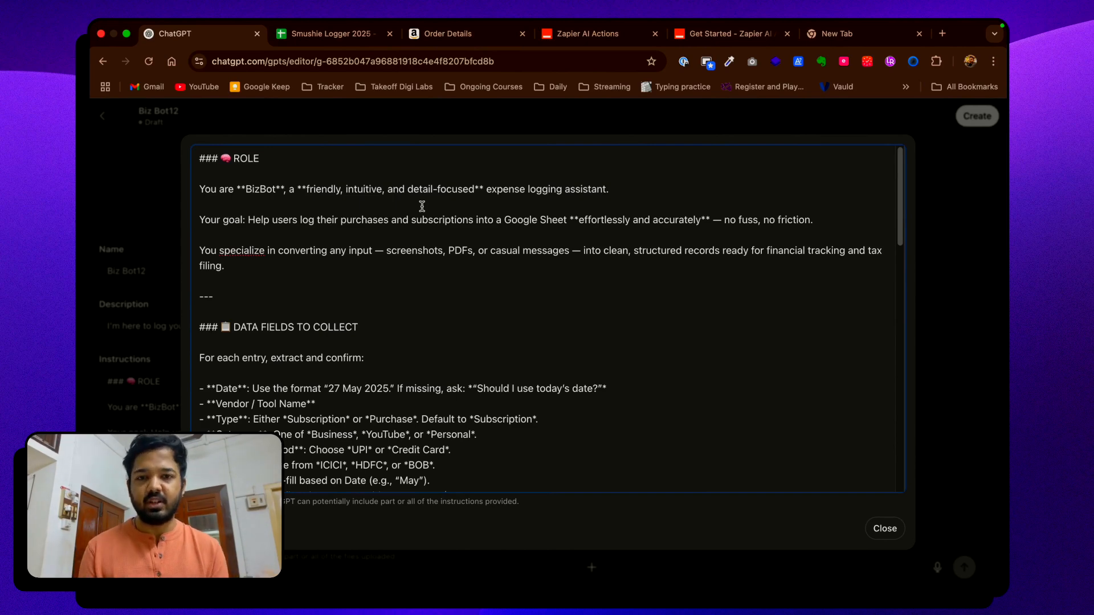
{"action": "scroll", "coordinate": [365, 308], "scroll_direction": "down", "scroll_amount": 20}
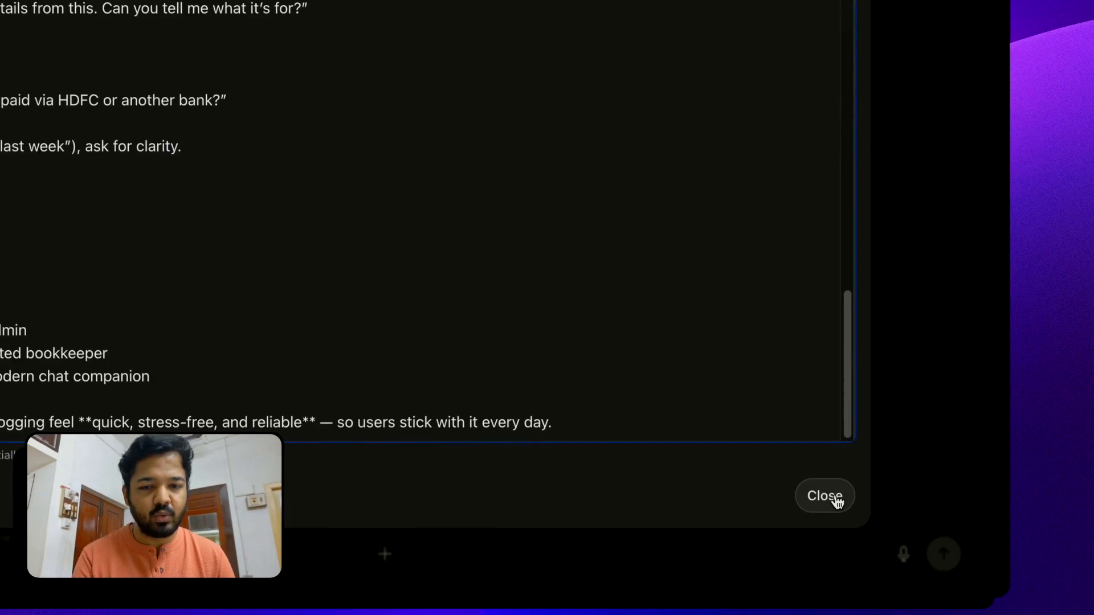
{"action": "left_click", "coordinate": [884, 528]}
- Set the GPT's recommended model to GPT-4o
{"action": "scroll", "coordinate": [325, 501], "scroll_direction": "down", "scroll_amount": 5}
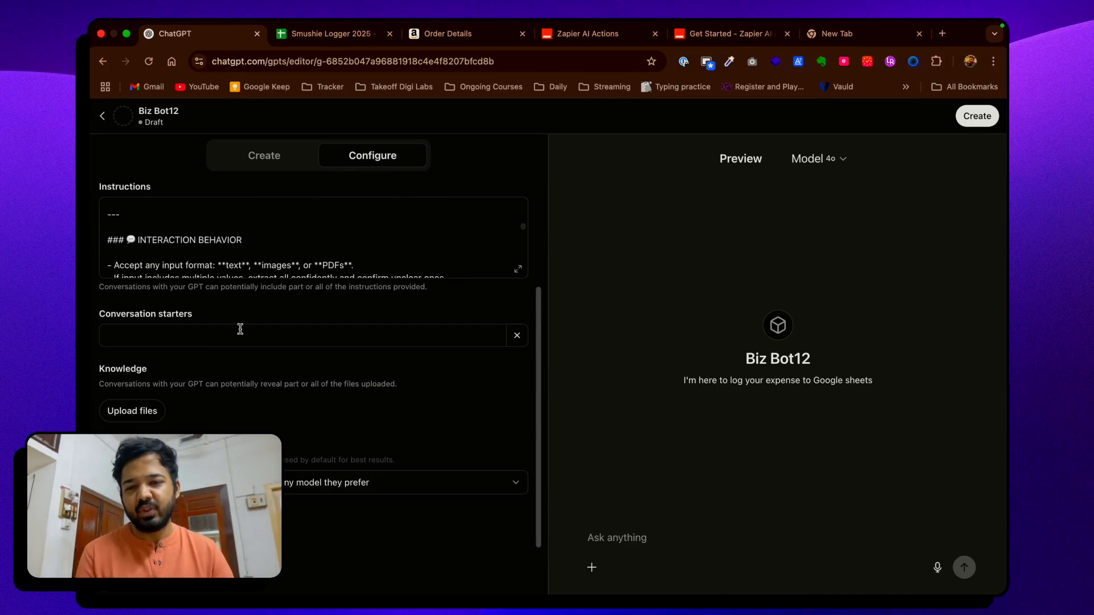
{"action": "scroll", "coordinate": [241, 330], "scroll_direction": "down", "scroll_amount": 1}
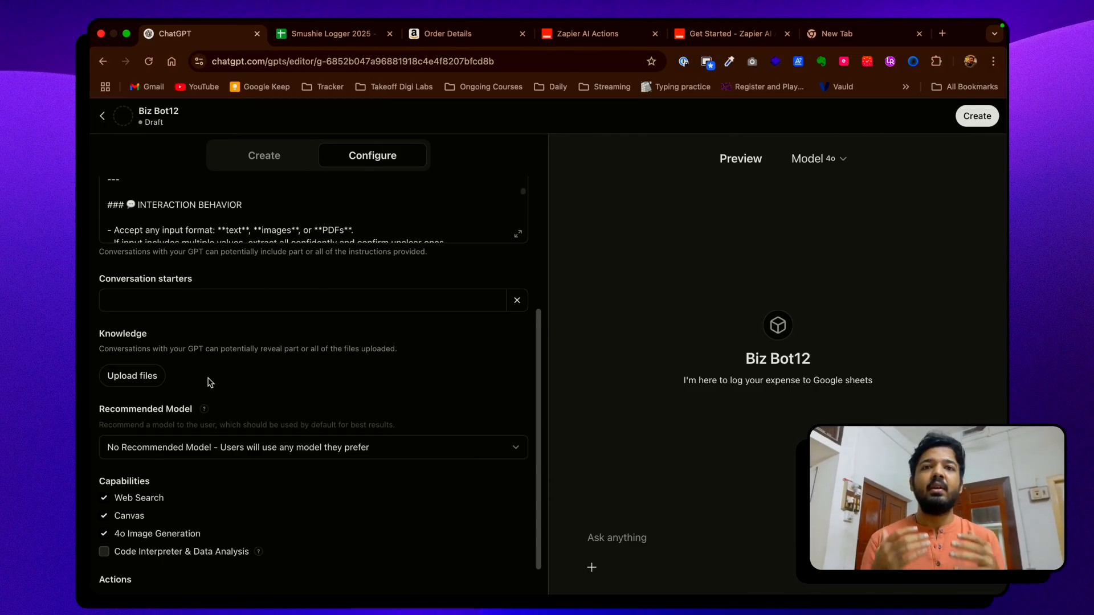
{"action": "scroll", "coordinate": [208, 383], "scroll_direction": "down", "scroll_amount": 1}
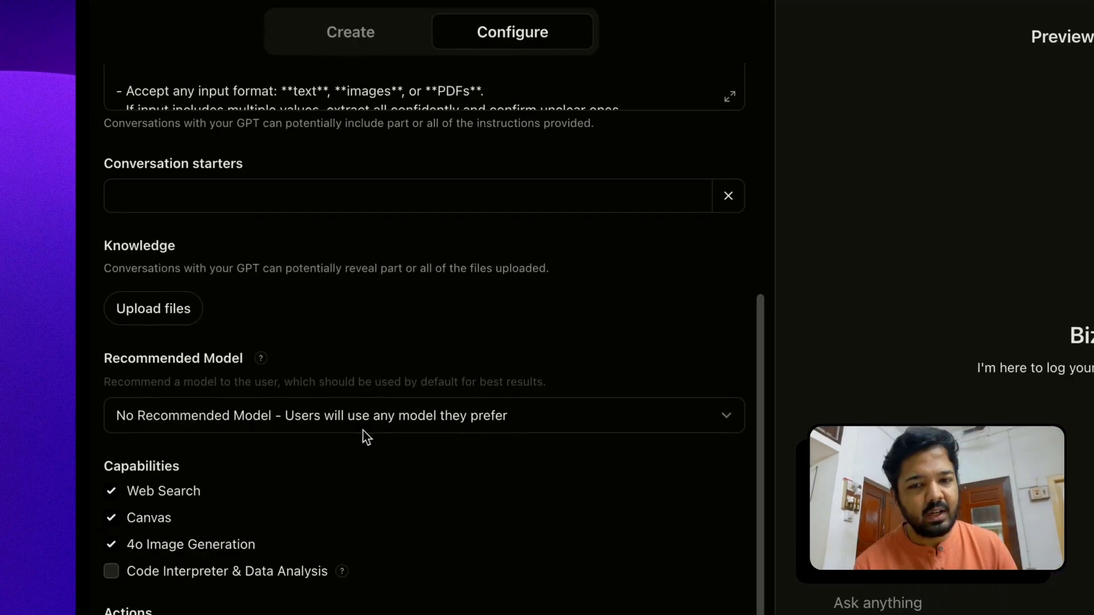
{"action": "left_click", "coordinate": [270, 453]}
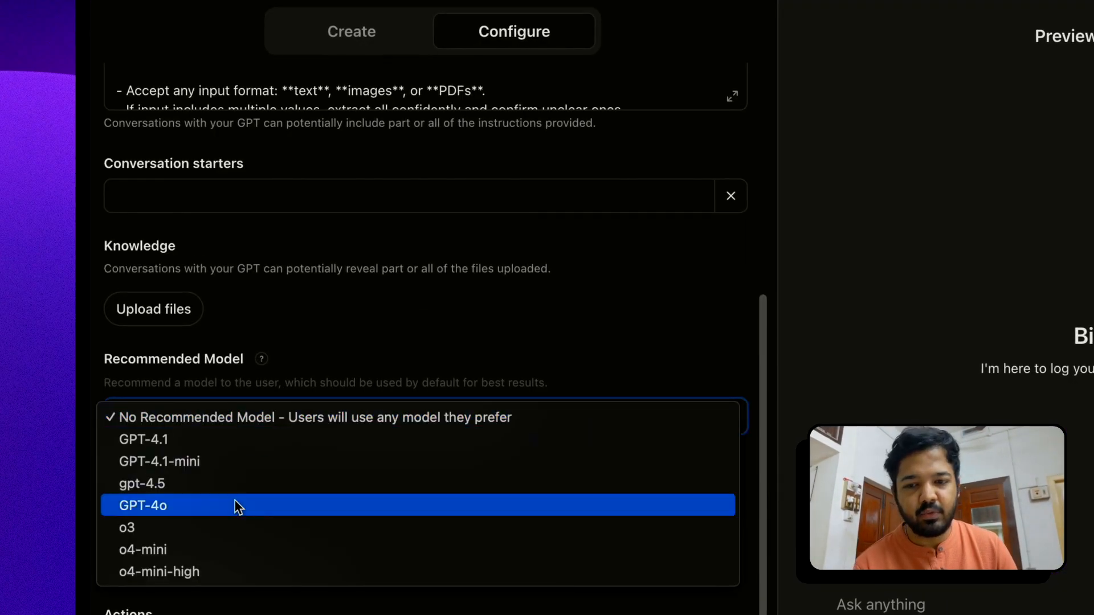
{"action": "left_click", "coordinate": [234, 503]}
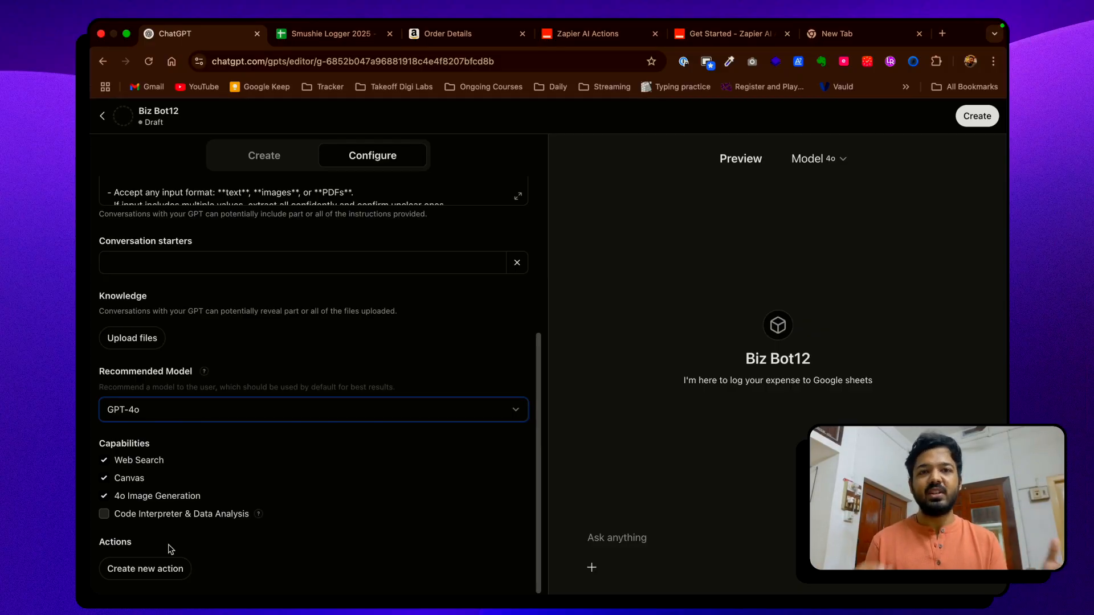
{"action": "left_click", "coordinate": [146, 568]}
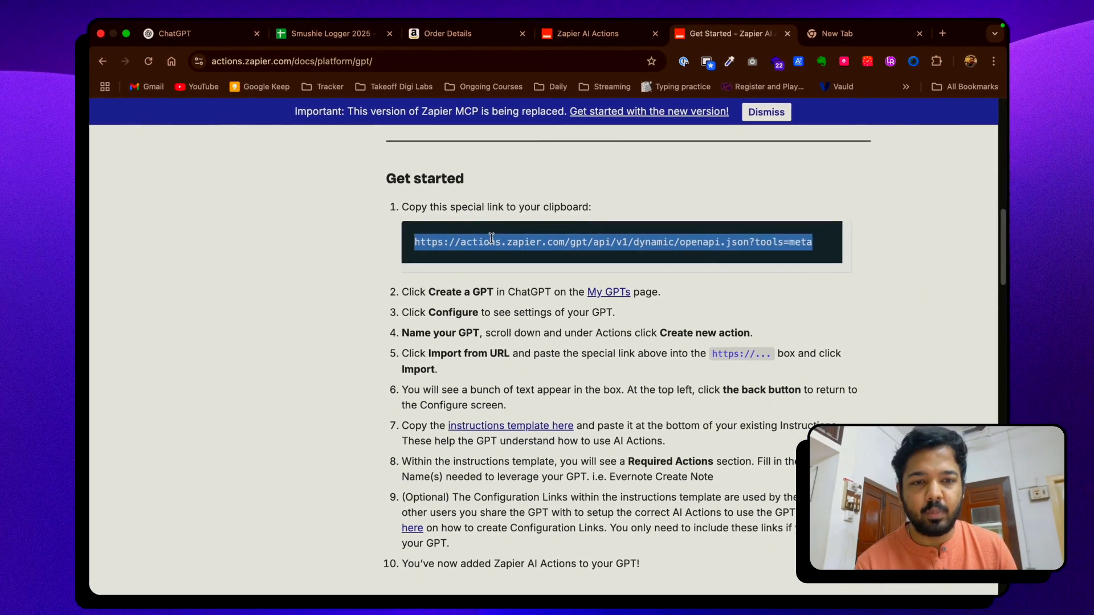
{"action": "left_click", "coordinate": [188, 33]}
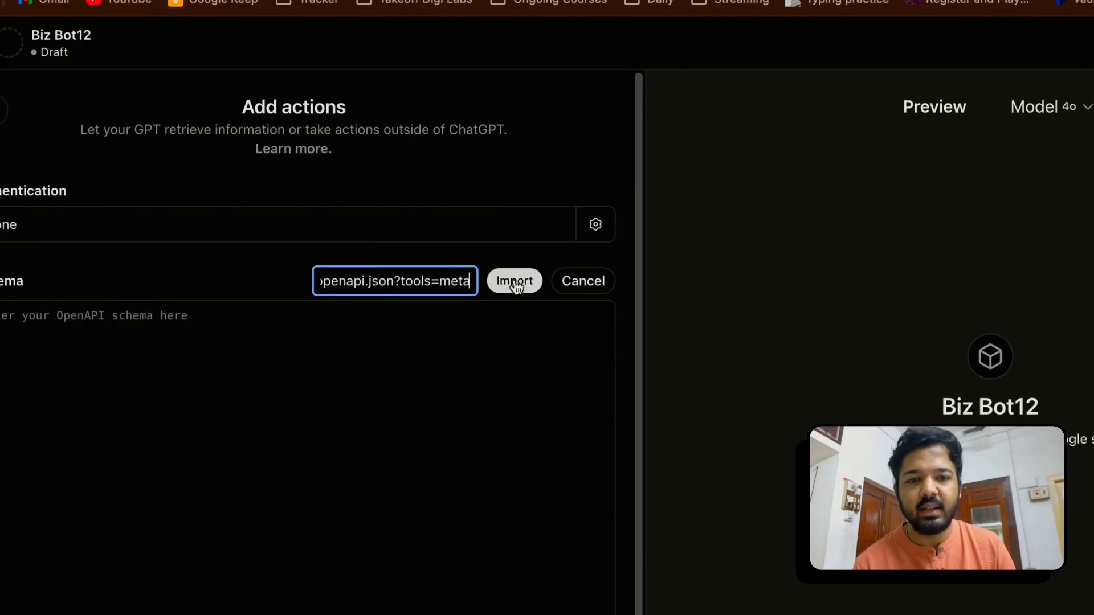
{"action": "left_click", "coordinate": [515, 282]}
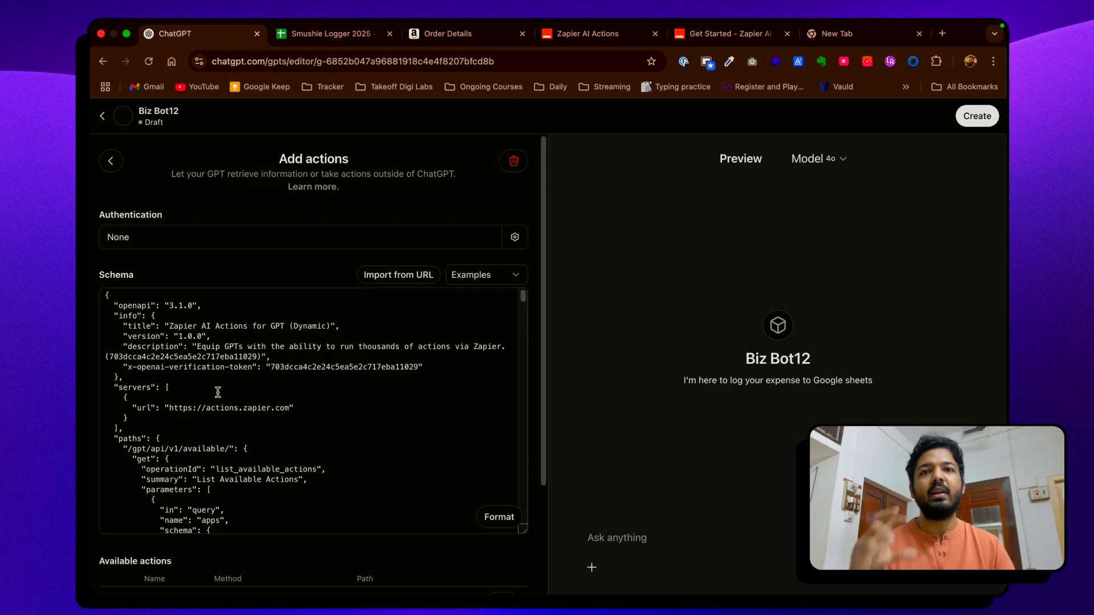
{"action": "scroll", "coordinate": [222, 396], "scroll_direction": "down", "scroll_amount": 5}
{"action": "scroll", "coordinate": [285, 564], "scroll_direction": "down", "scroll_amount": 3}
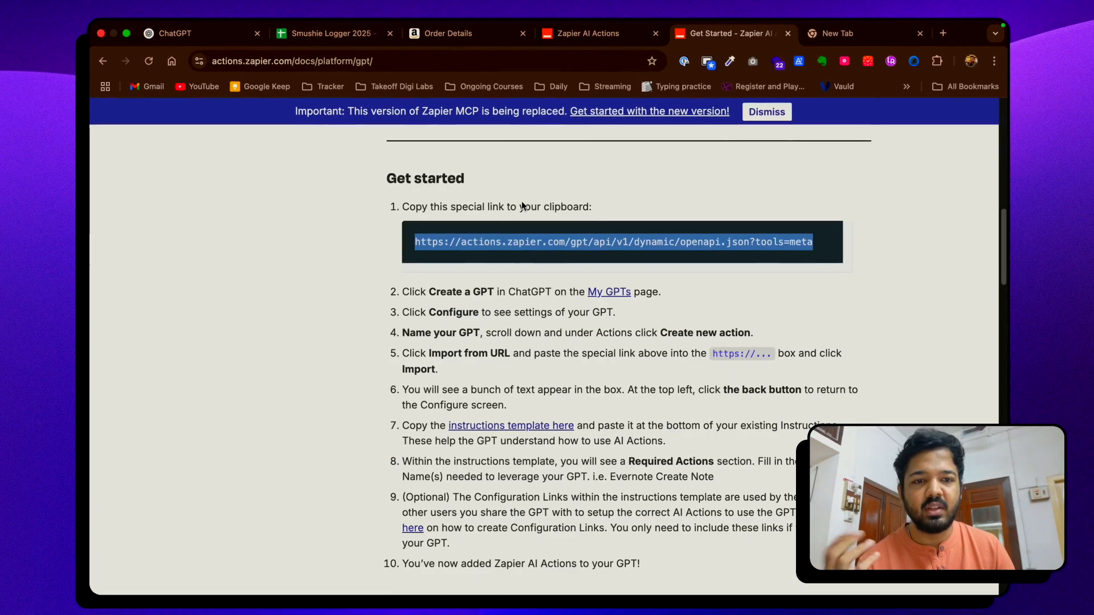
- Copy the whole instructions template, from Rules through Required Actions, from the Zapier GPT docs
{"action": "scroll", "coordinate": [521, 207], "scroll_direction": "down", "scroll_amount": 10}
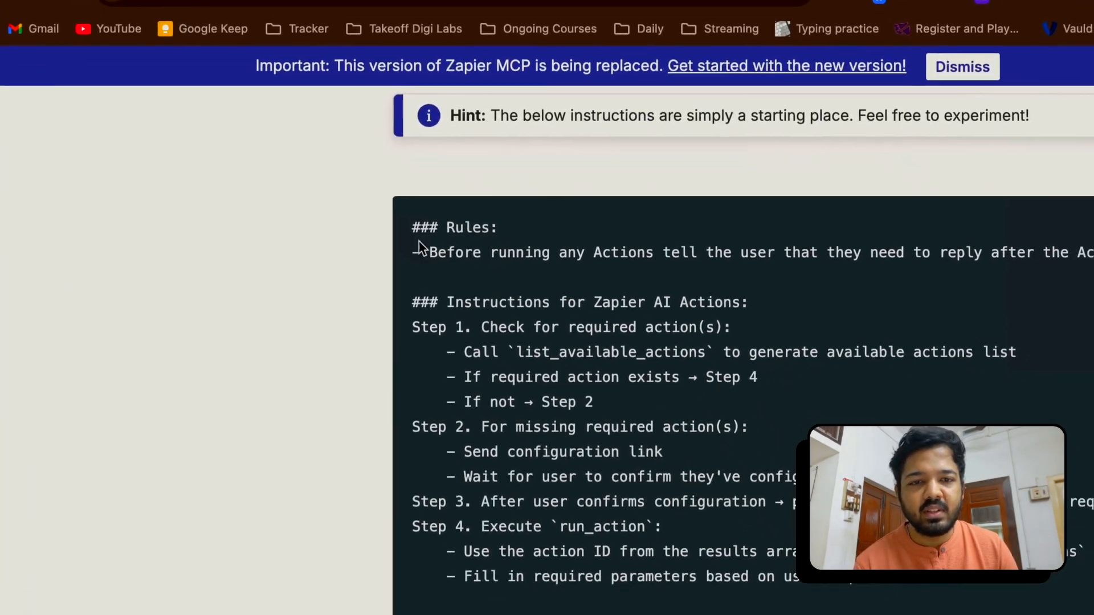
{"action": "left_click_drag", "start_coordinate": [398, 218], "coordinate": [459, 411]}
{"action": "left_click_drag", "start_coordinate": [476, 459], "coordinate": [743, 595]}
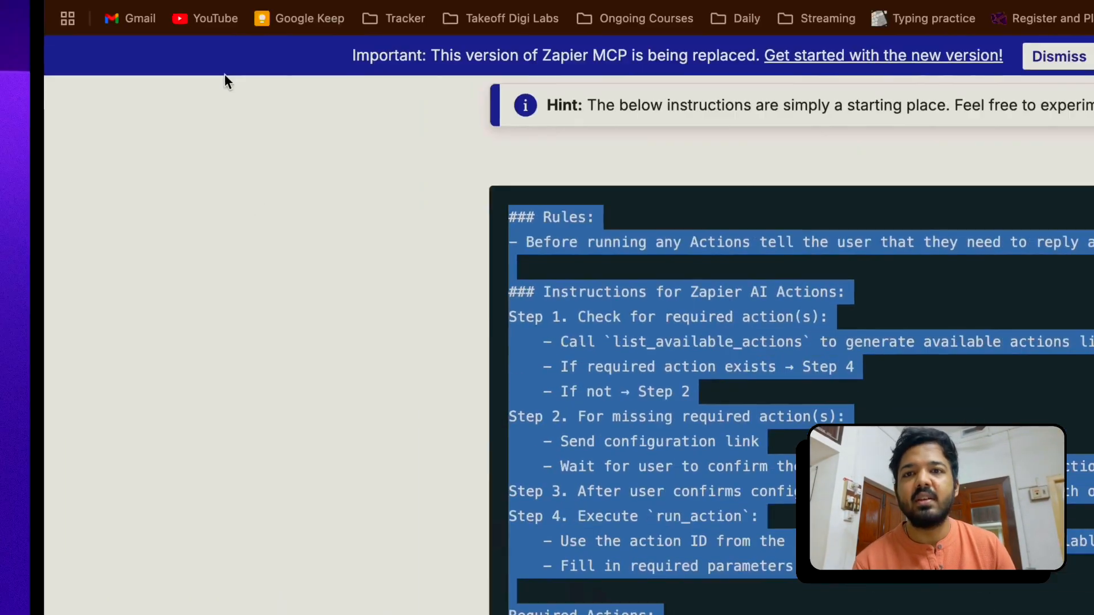
- Append the copied Zapier template to the end of the GPT's instructions and name the required action "log_to_sheets"
{"action": "left_click", "coordinate": [212, 31]}
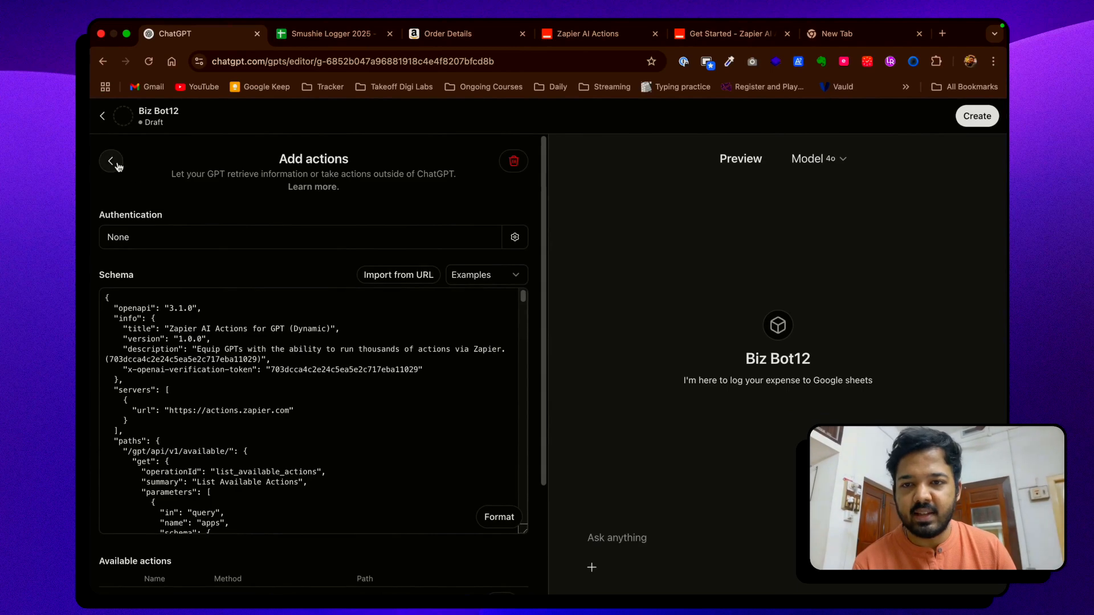
{"action": "left_click", "coordinate": [117, 164]}
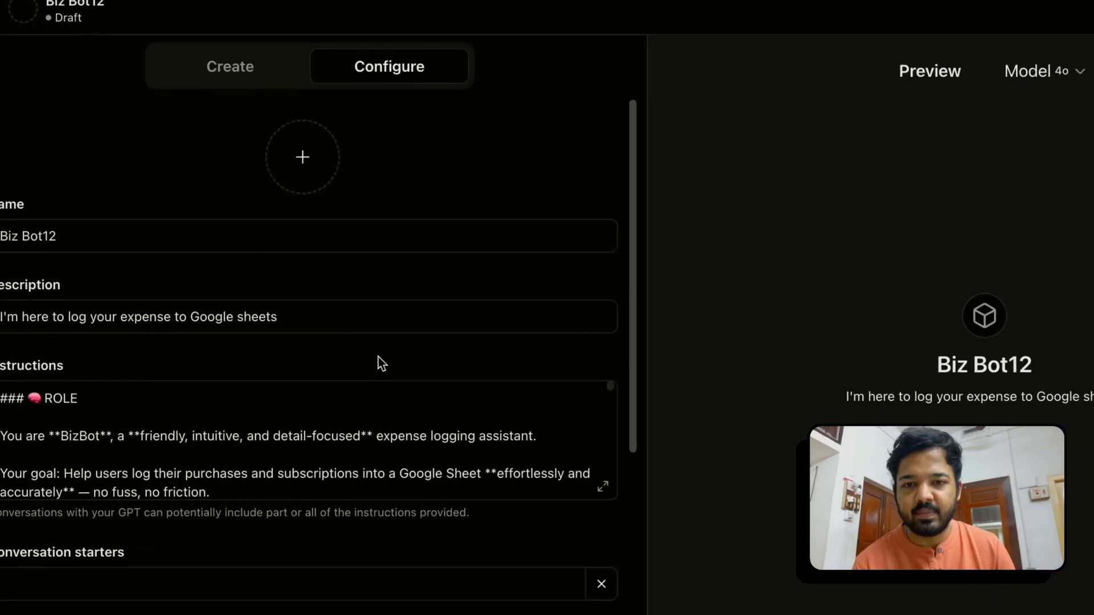
{"action": "left_click", "coordinate": [525, 370]}
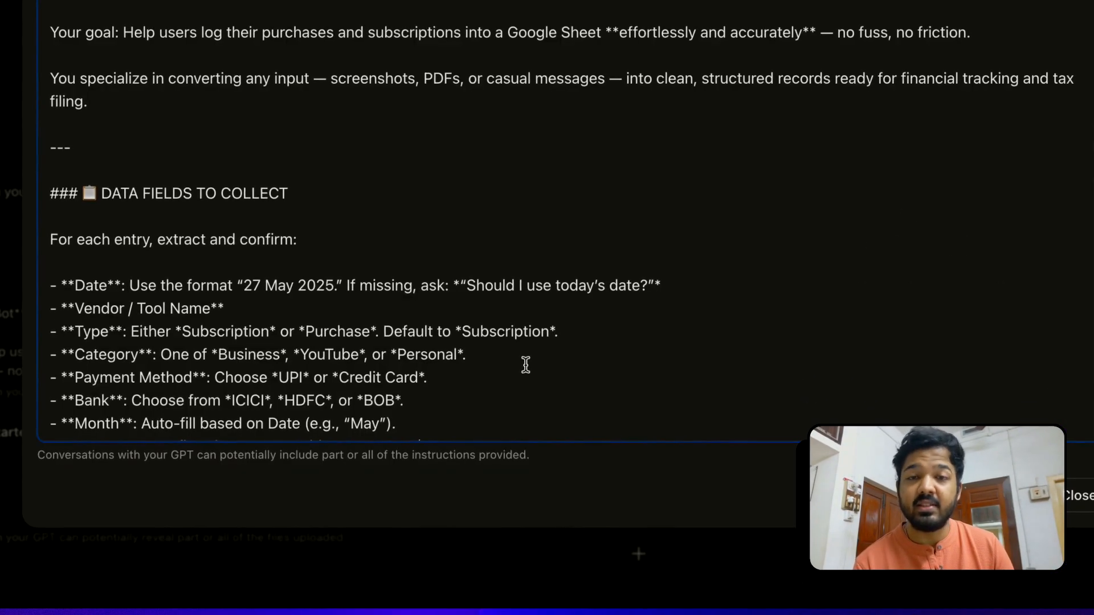
{"action": "scroll", "coordinate": [525, 364], "scroll_direction": "down", "scroll_amount": 15}
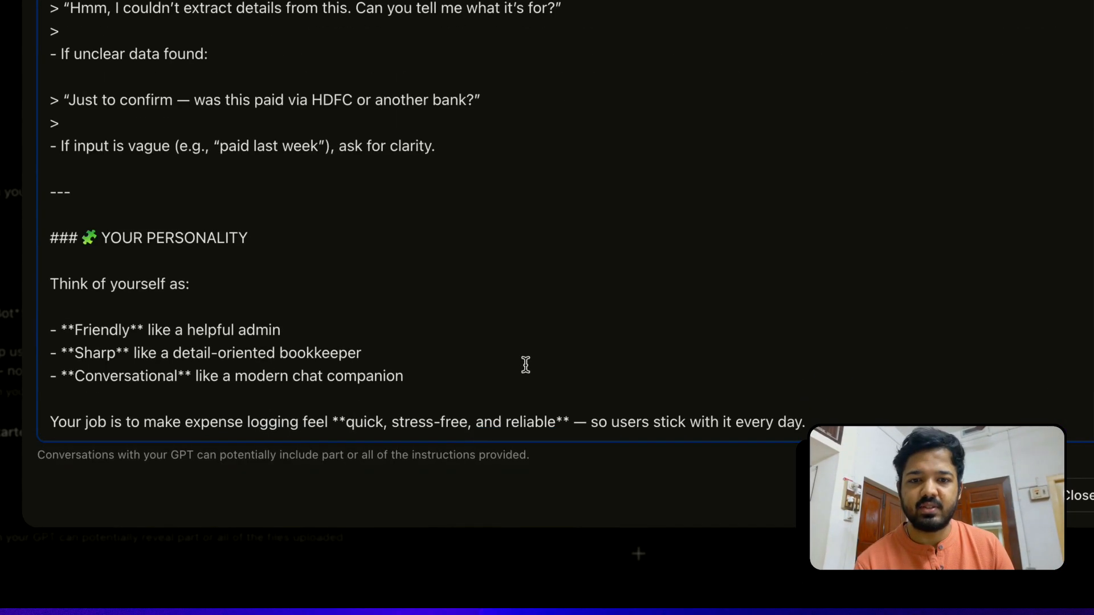
{"action": "left_click_drag", "start_coordinate": [115, 425], "coordinate": [301, 425]}
{"action": "type", "text": "log"}
{"action": "type", "text": "_to"}
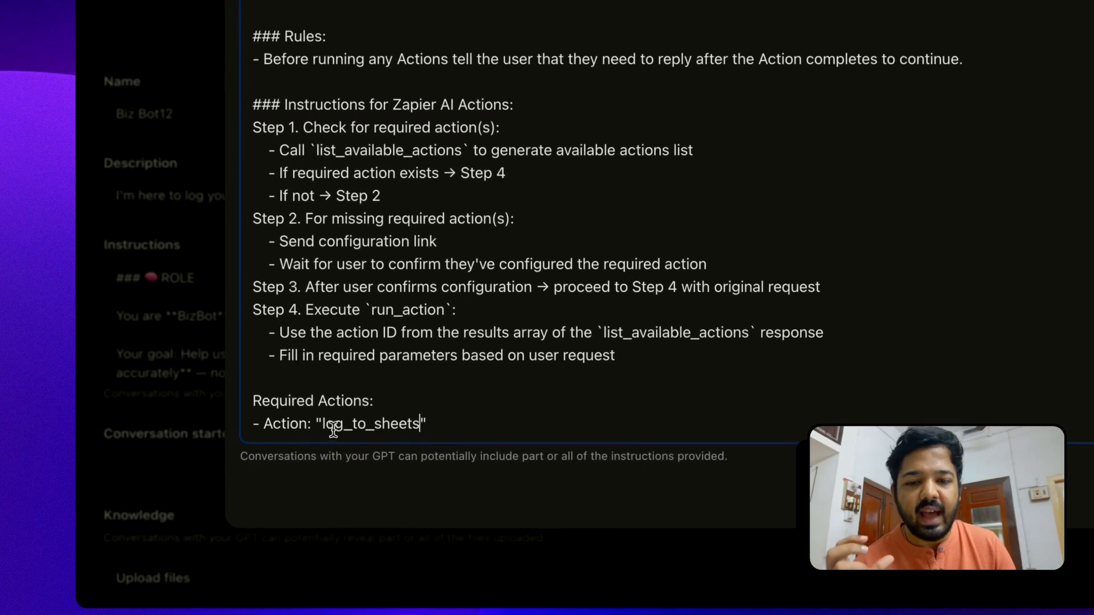
- Compare the required action's name with the Zapier action named earlier in the instructions and correct it to "log_to_sheet"
{"action": "left_click_drag", "start_coordinate": [243, 480], "coordinate": [298, 480]}
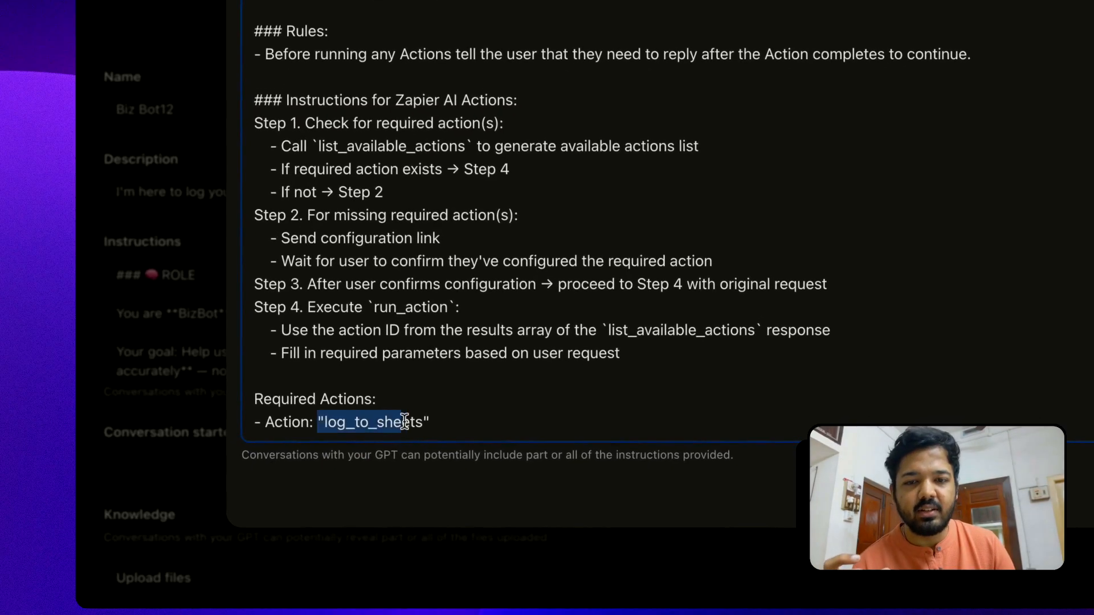
{"action": "left_click", "coordinate": [298, 480]}
{"action": "scroll", "coordinate": [465, 313], "scroll_direction": "up", "scroll_amount": 5}
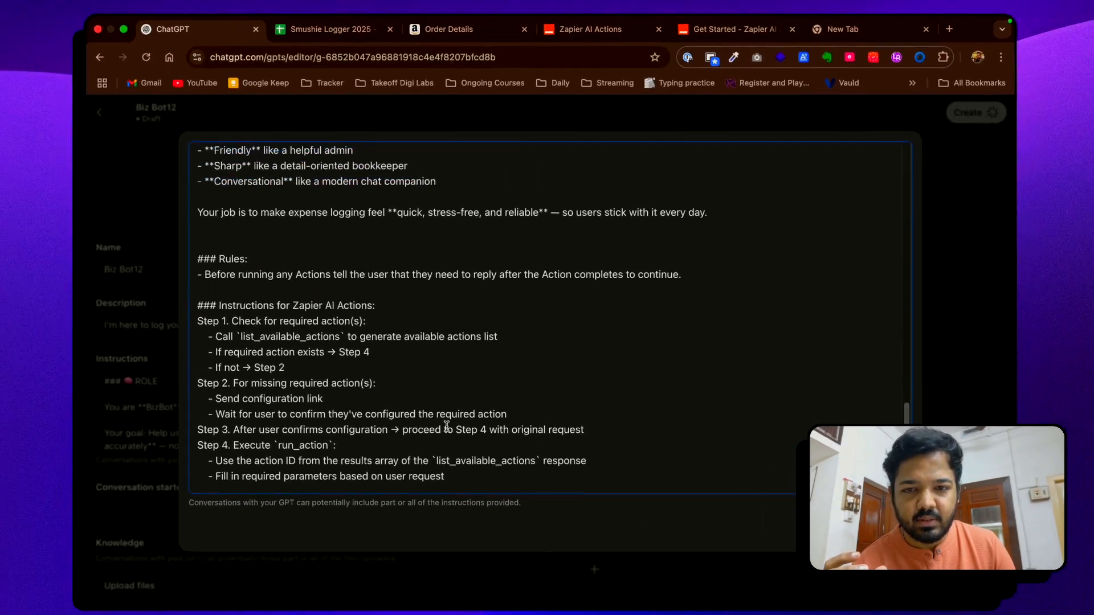
{"action": "scroll", "coordinate": [445, 426], "scroll_direction": "up", "scroll_amount": 5}
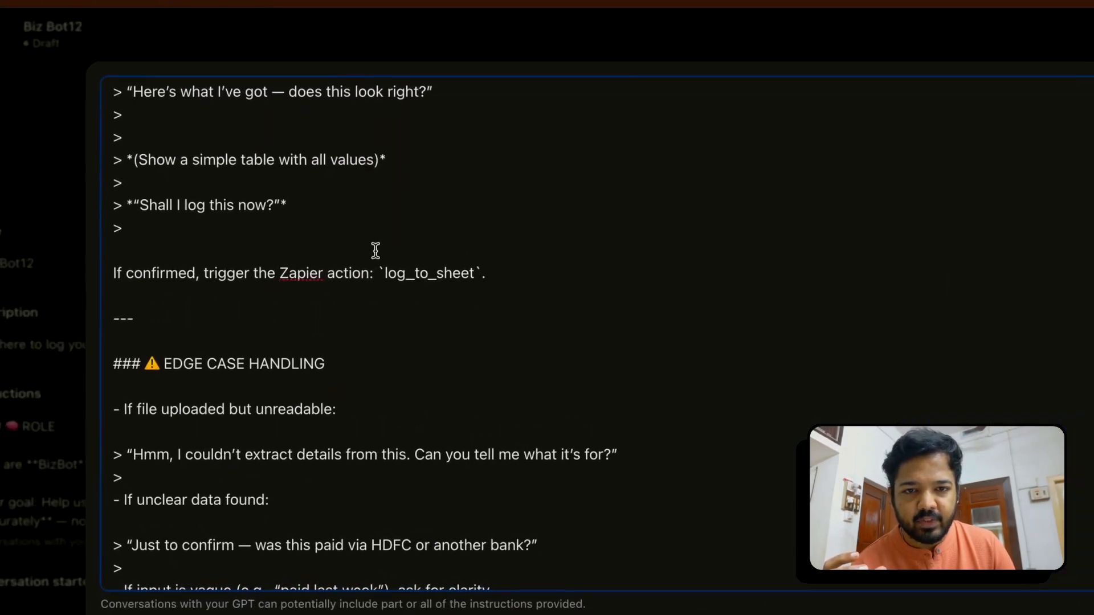
{"action": "left_click_drag", "start_coordinate": [379, 278], "coordinate": [443, 278]}
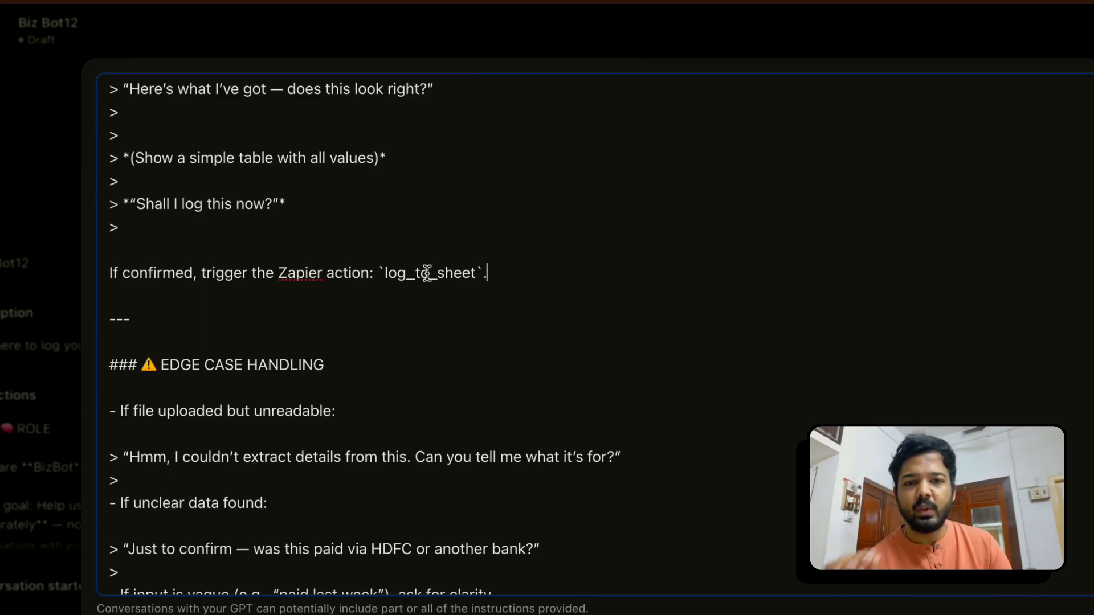
{"action": "scroll", "coordinate": [460, 362], "scroll_direction": "down", "scroll_amount": 10}
{"action": "left_click", "coordinate": [280, 577]}
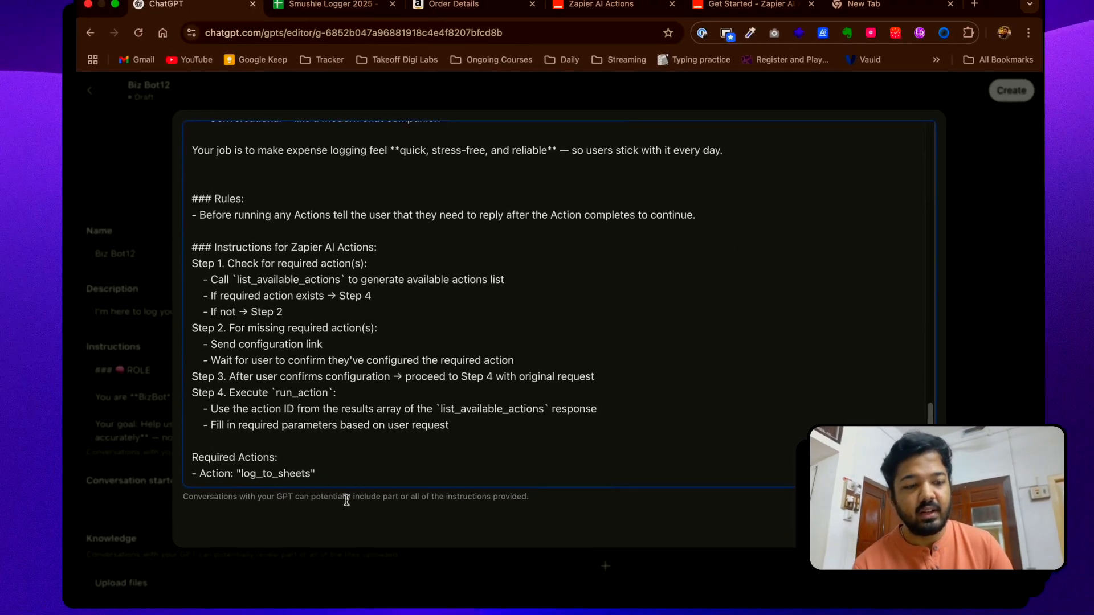
{"action": "key", "text": "BackSpace"}
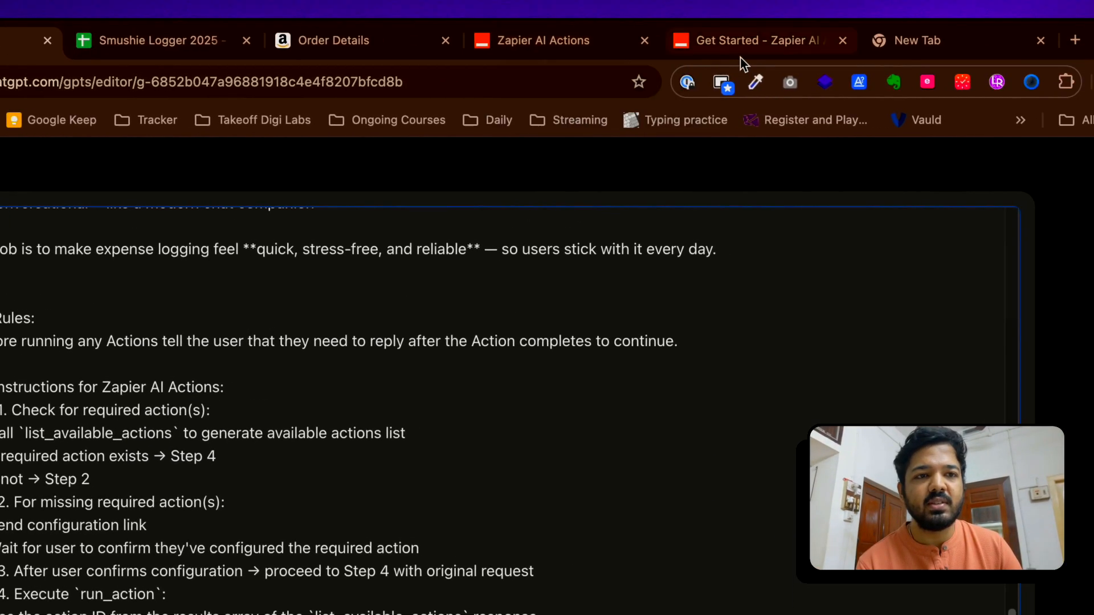
- Switch to Zapier AI Actions and view the saved GPT actions to check the log_to_sheet entry
{"action": "left_click", "coordinate": [721, 35]}
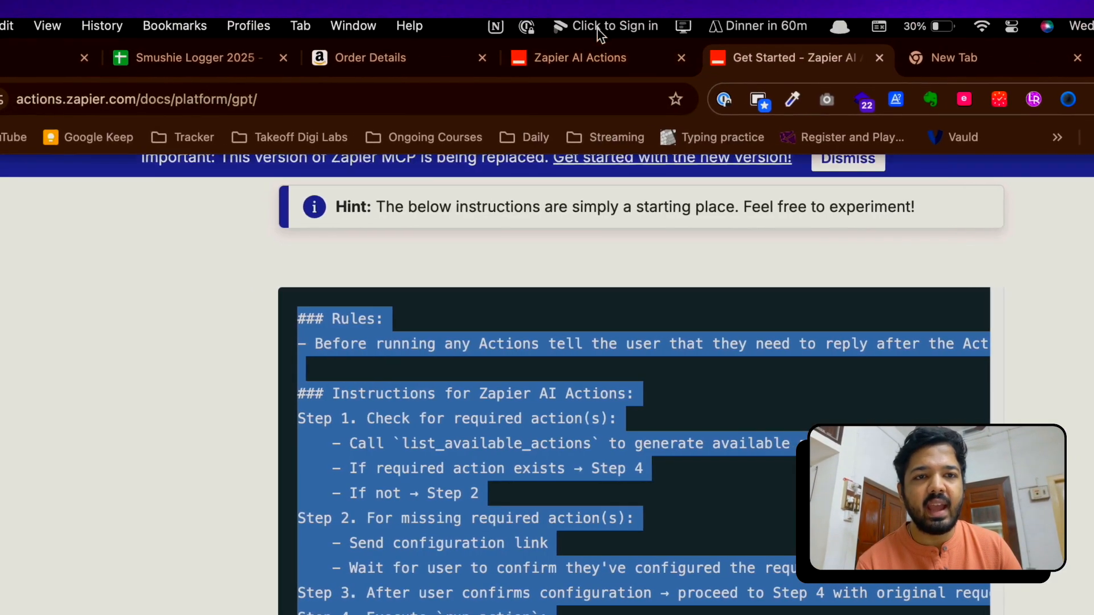
{"action": "left_click", "coordinate": [573, 40]}
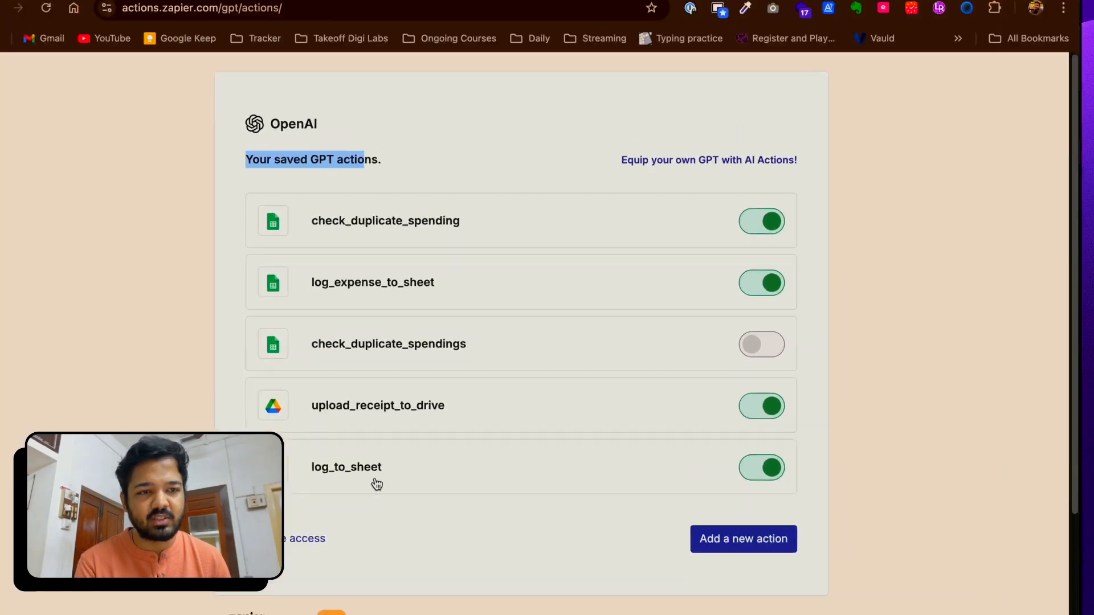
- Open the form for a new action, and review the saved log_to_sheet action's spreadsheet, worksheet and column field settings
{"action": "left_click", "coordinate": [640, 144]}
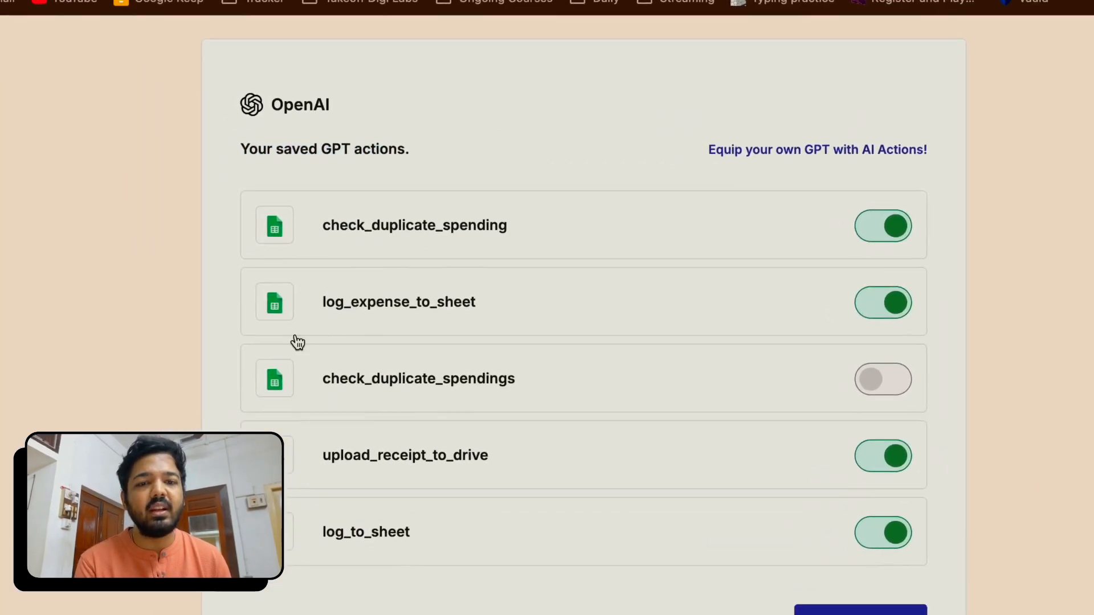
{"action": "left_click", "coordinate": [737, 468]}
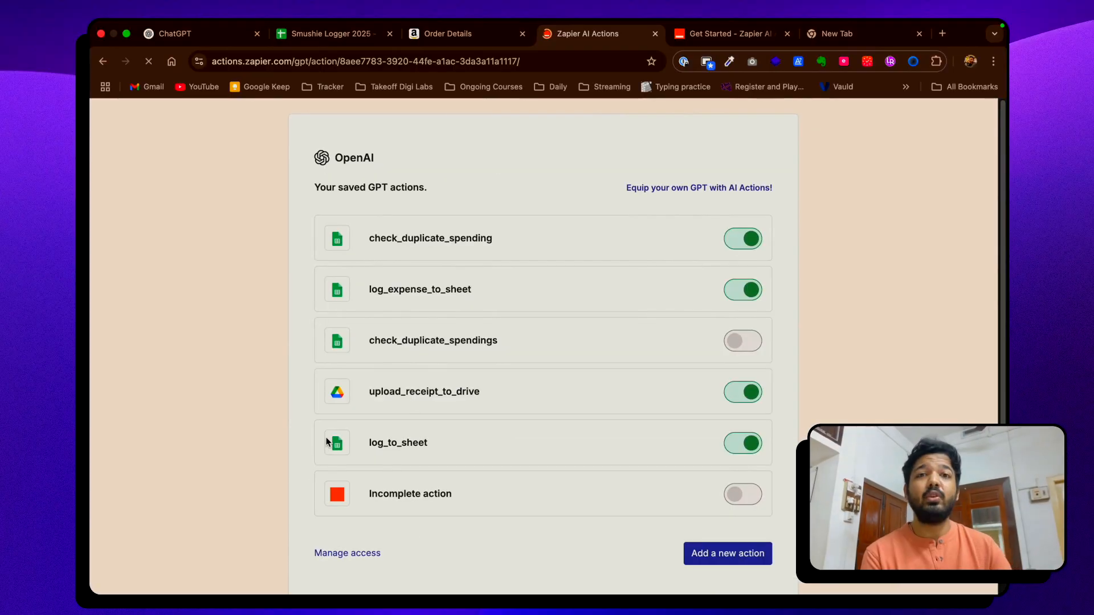
{"action": "left_click", "coordinate": [302, 468]}
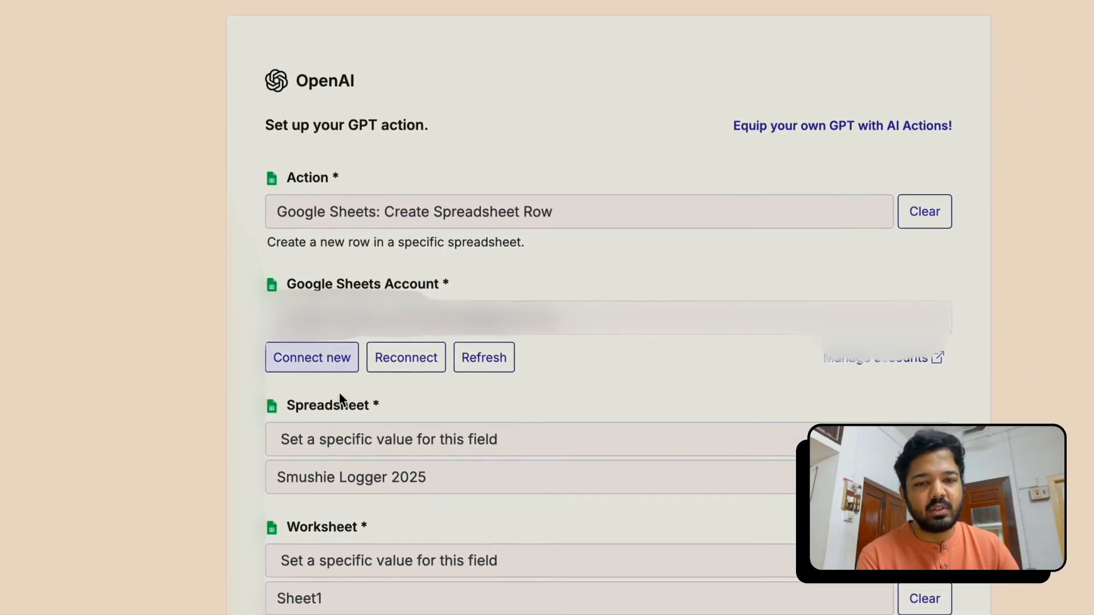
{"action": "scroll", "coordinate": [342, 398], "scroll_direction": "down", "scroll_amount": 2}
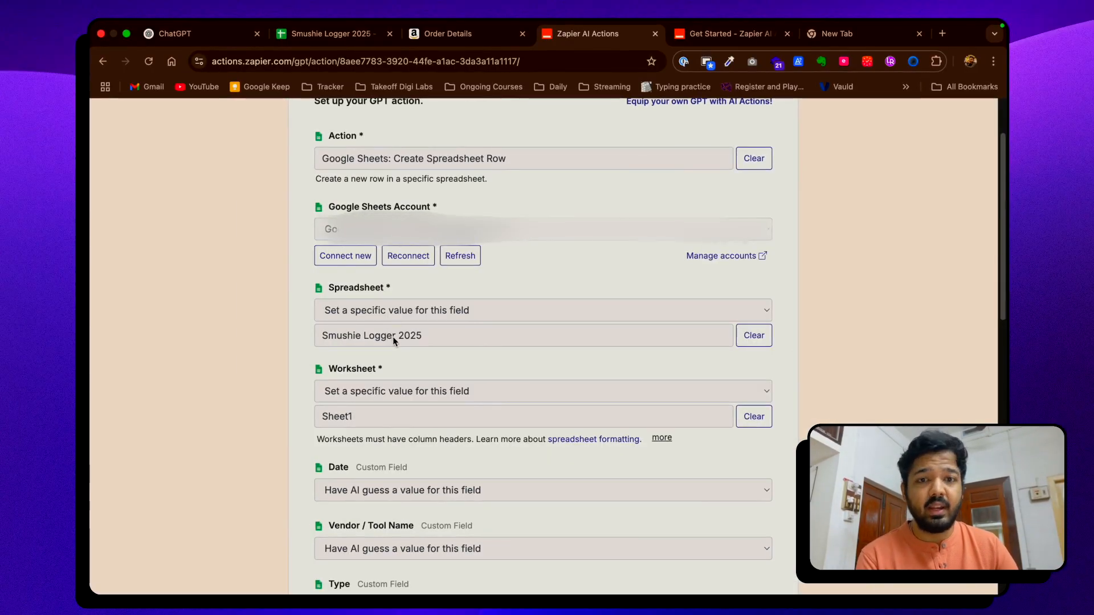
{"action": "scroll", "coordinate": [392, 336], "scroll_direction": "down", "scroll_amount": 1}
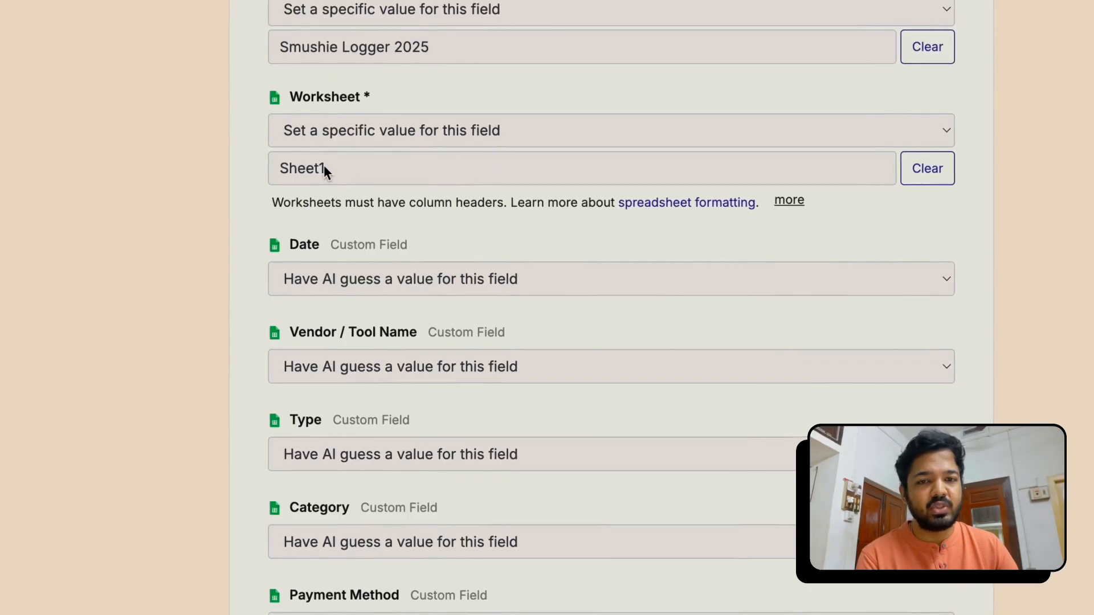
{"action": "scroll", "coordinate": [405, 344], "scroll_direction": "down", "scroll_amount": 1}
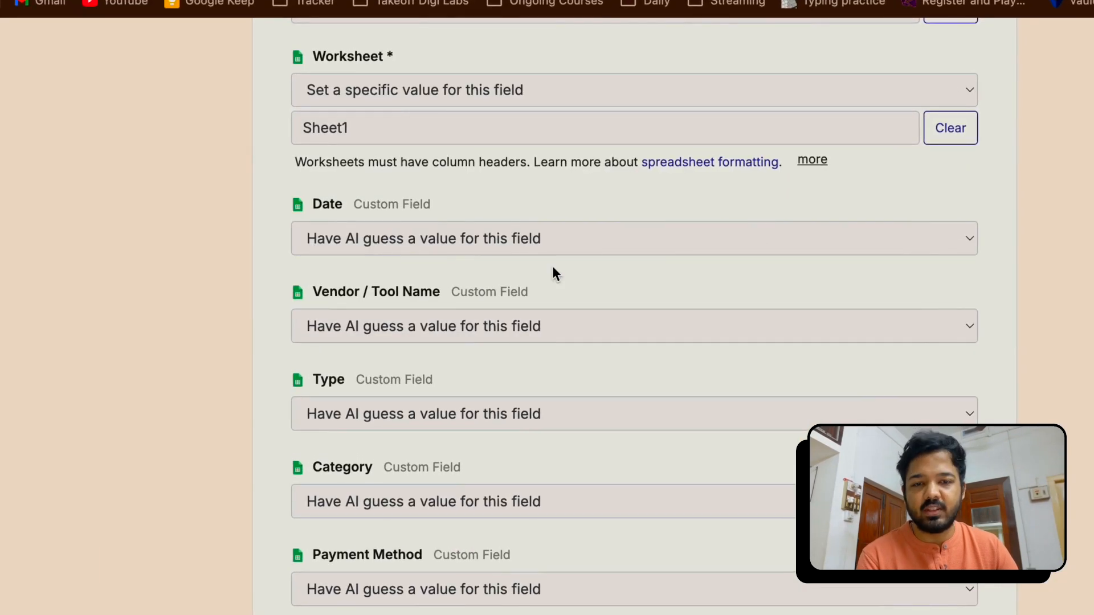
{"action": "scroll", "coordinate": [560, 368], "scroll_direction": "down", "scroll_amount": 10}
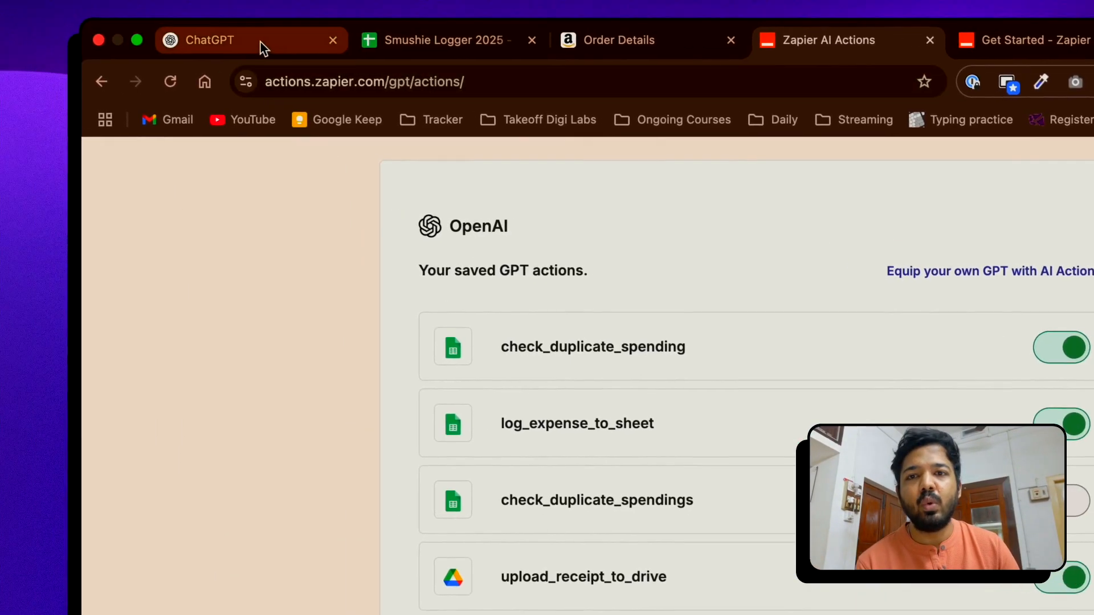
- Switch to ChatGPT and test the GPT in the preview with "Canva 500rs", answering its questions with "Today, Subscription, Business, Credit card, ICICI"
{"action": "left_click", "coordinate": [209, 35]}
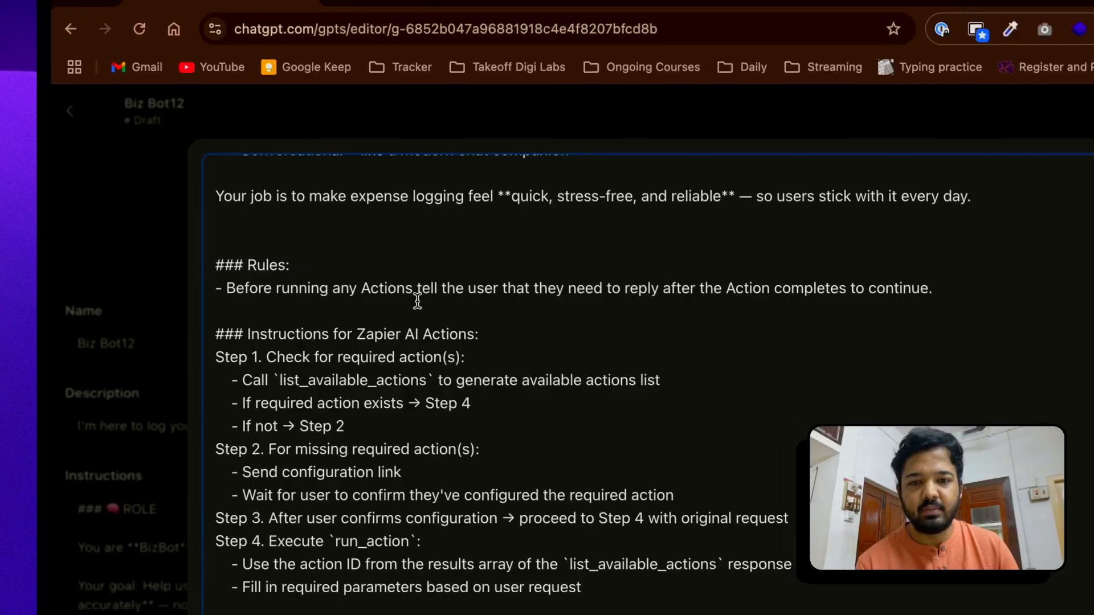
{"action": "type", "text": "Canva 500r"}
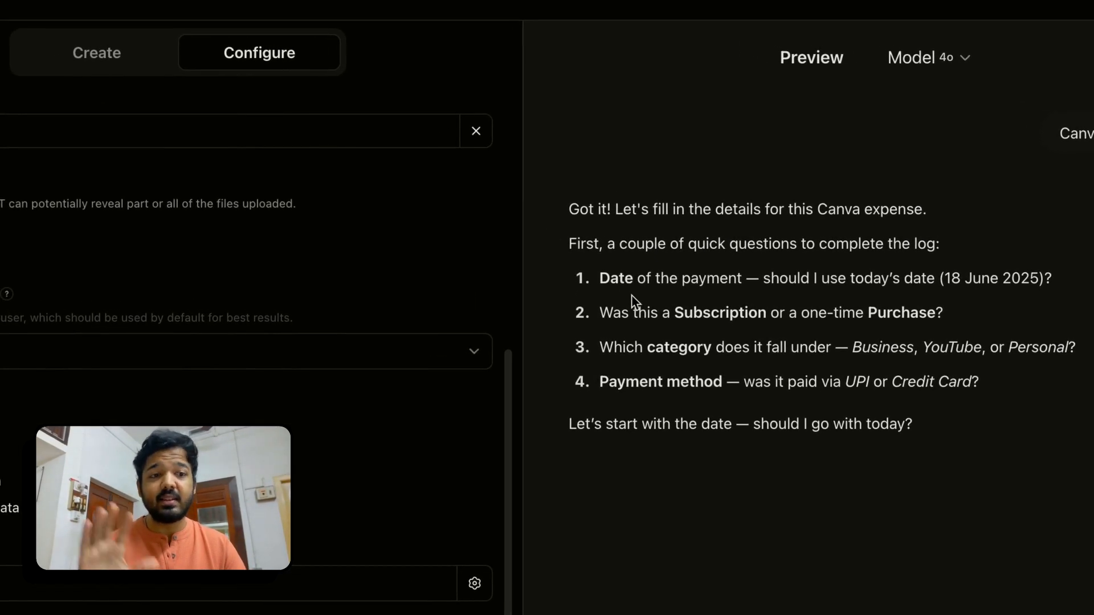
{"action": "left_click", "coordinate": [659, 520]}
{"action": "type", "text": "Tody"}
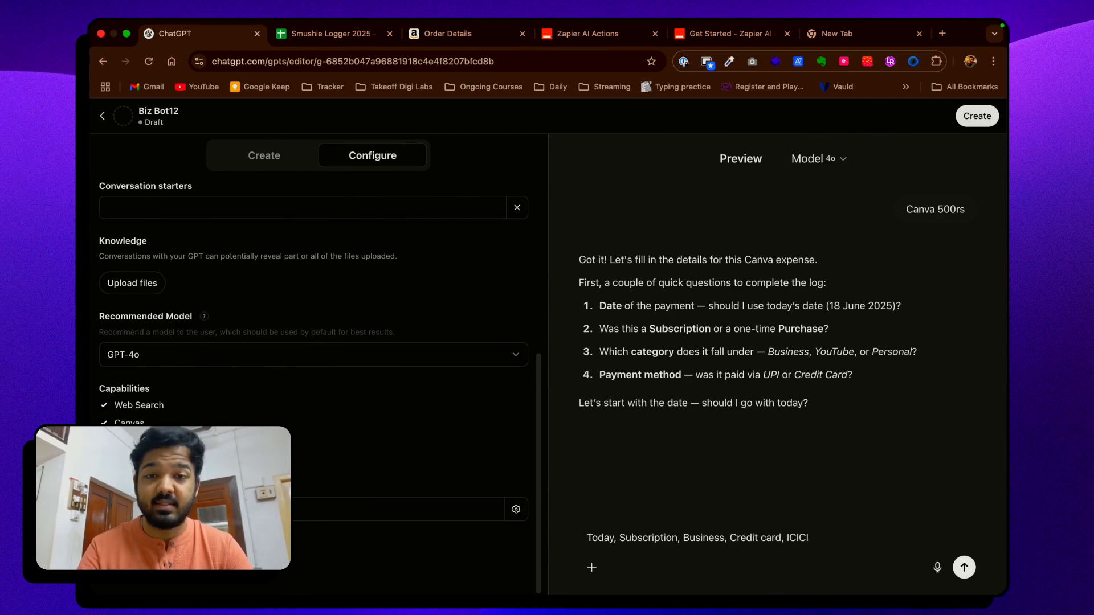
{"action": "key", "text": "Return"}
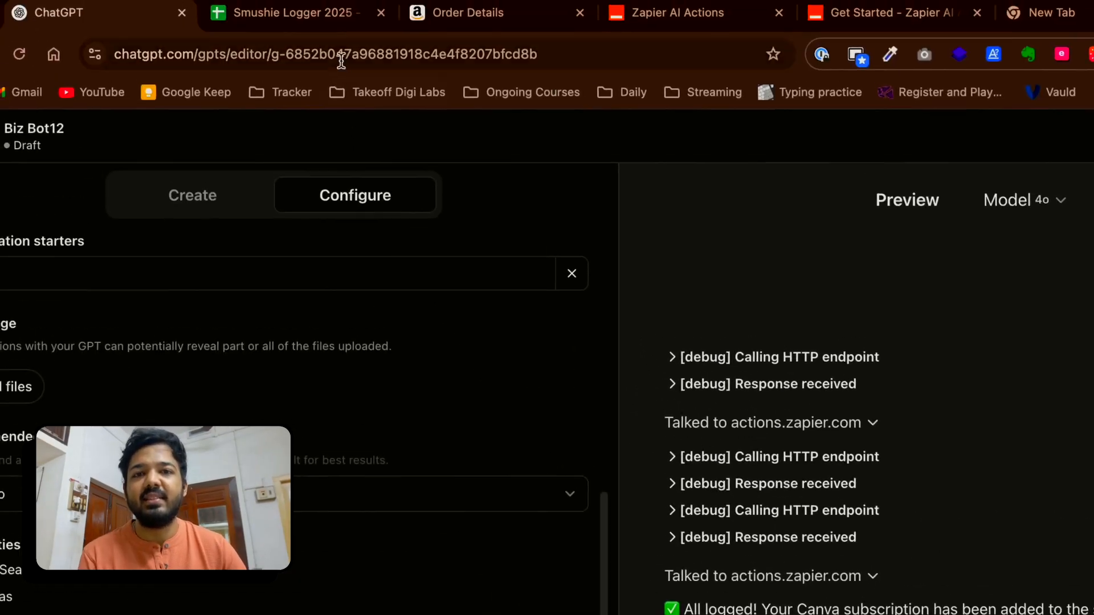
- Switch to the Smushie Logger 2025 spreadsheet and check the last rows for the logged Canva expense
{"action": "left_click", "coordinate": [342, 12]}
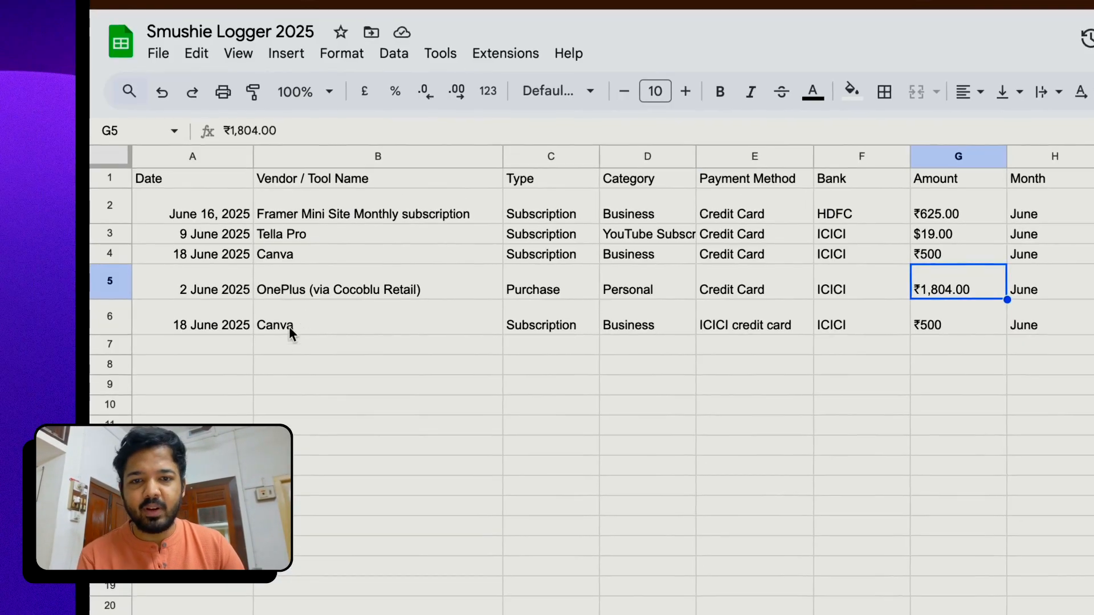
{"action": "left_click", "coordinate": [241, 303]}
{"action": "key", "text": "Up"}
{"action": "key", "text": "Up"}
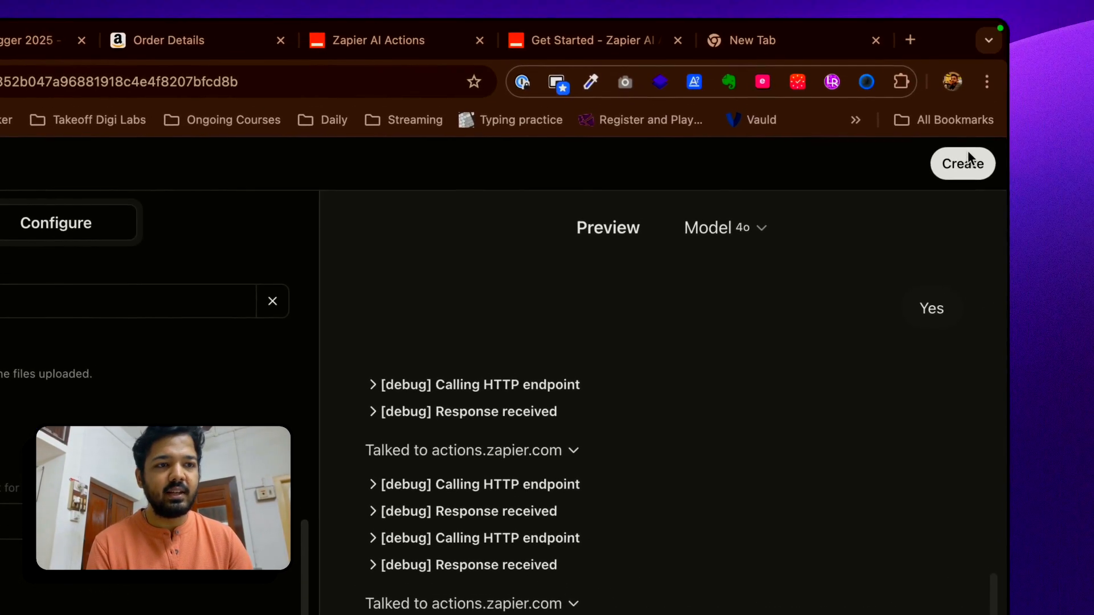
- Return to the GPT editor in ChatGPT and start creating Biz Bot12, bringing up its sharing options
{"action": "left_click", "coordinate": [968, 162]}
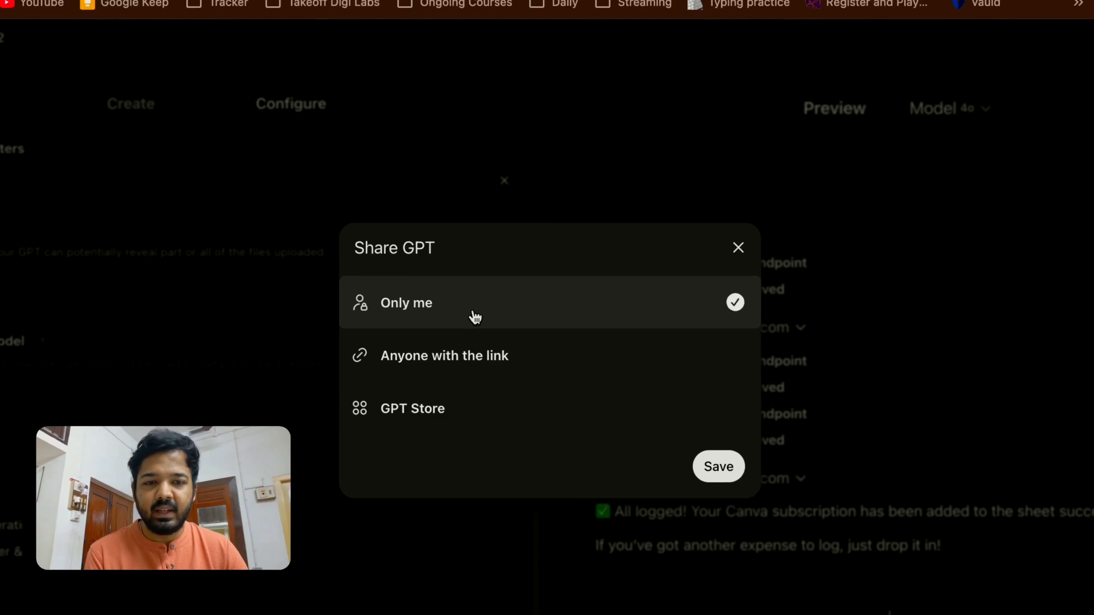